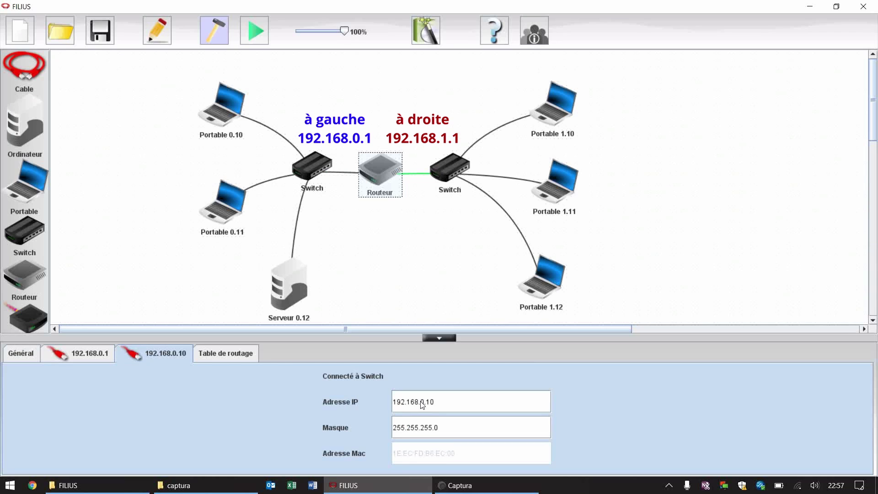
- Set the IP address of the router interface facing the 1.x laptops' switch to 192.168.1.1
left_click_drag(420, 405, 452, 407)
type("1.1")
left_click(461, 244)
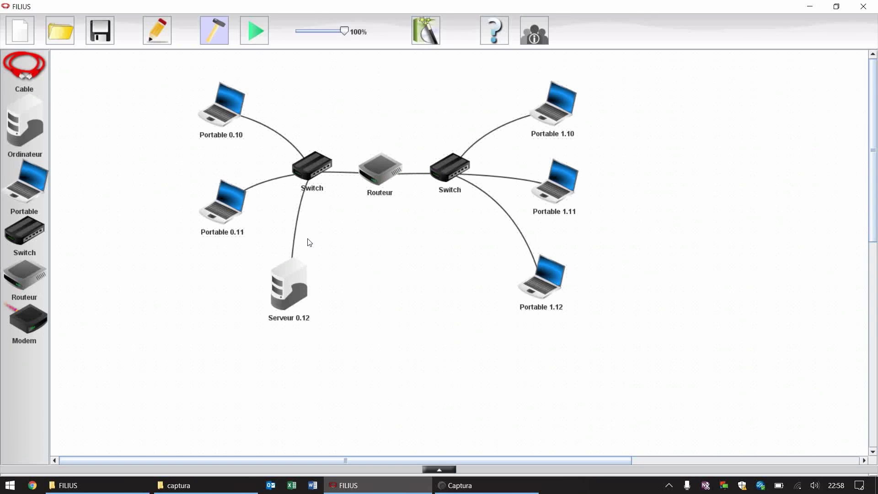
- Switch to simulation mode and install Client générique and Ligne de commande on Portable 1.11
left_click(251, 31)
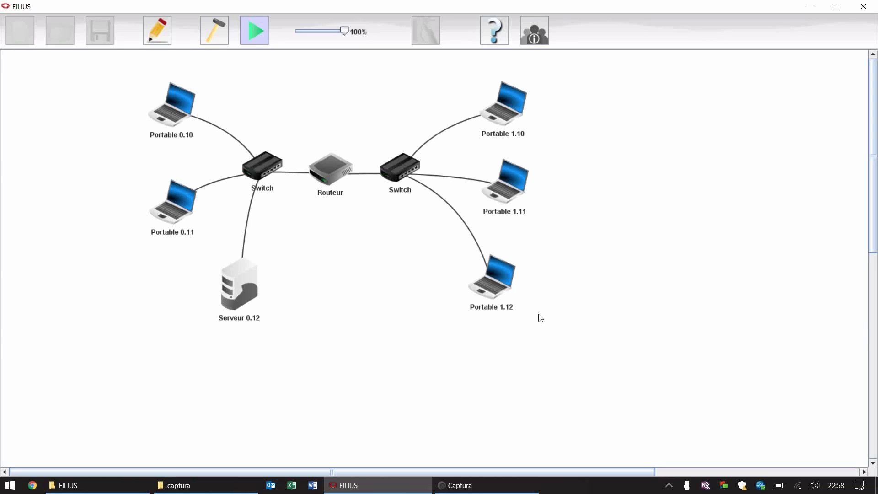
left_click(512, 189)
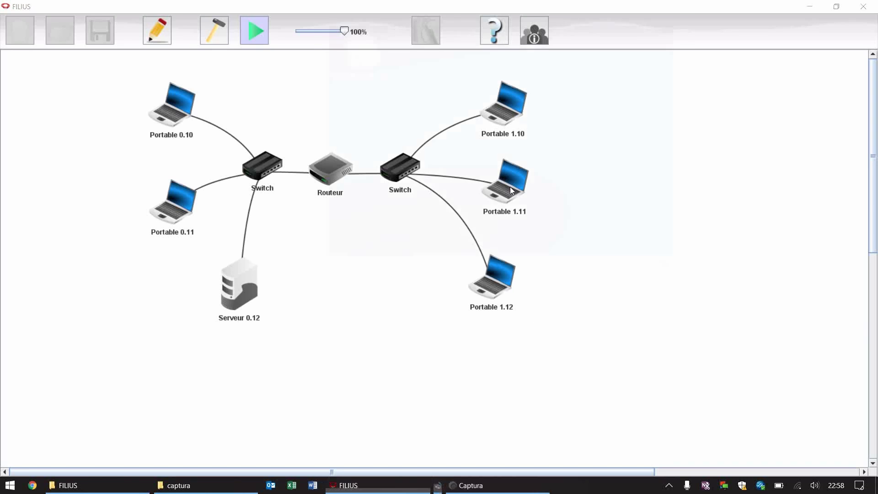
left_click(333, 51)
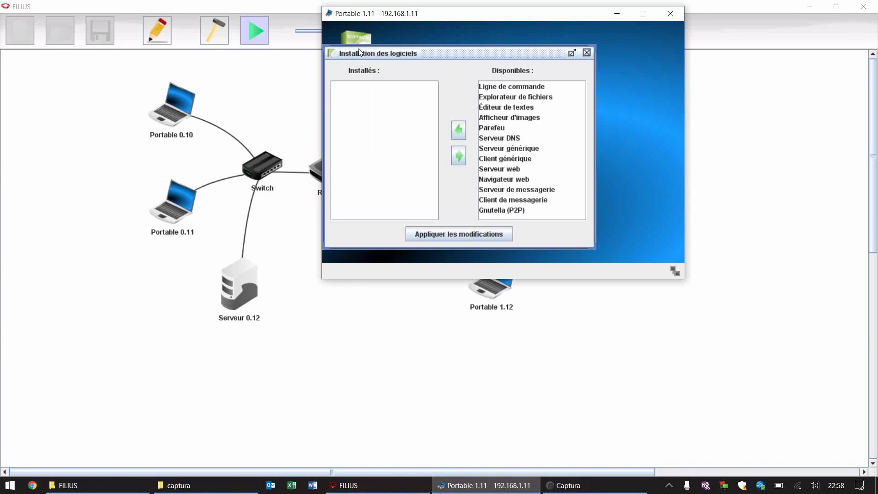
left_click(503, 158)
left_click(460, 129)
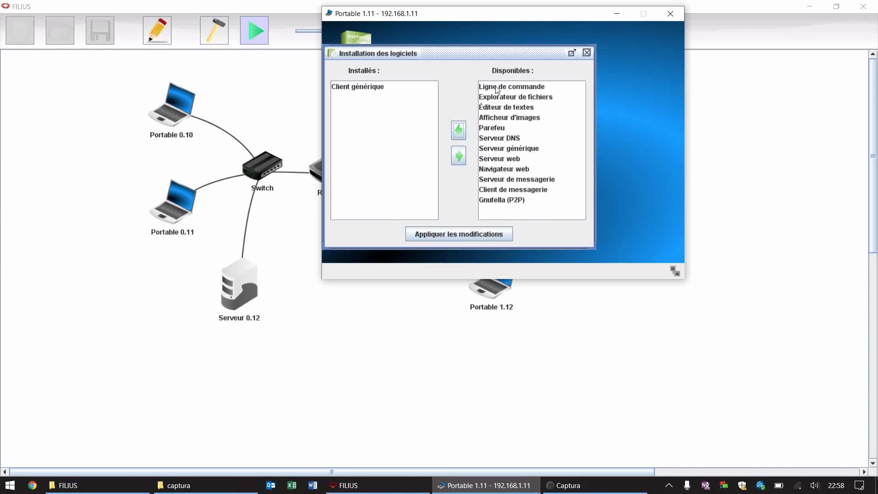
left_click(498, 86)
left_click(466, 127)
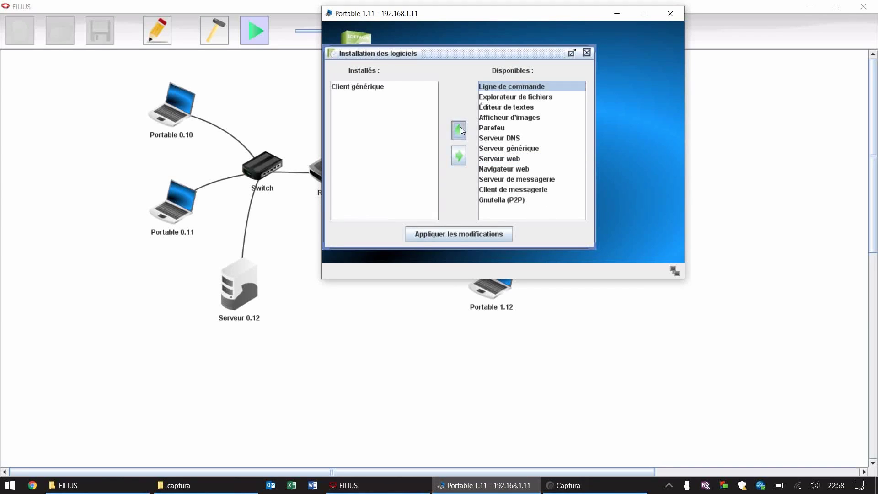
left_click(465, 236)
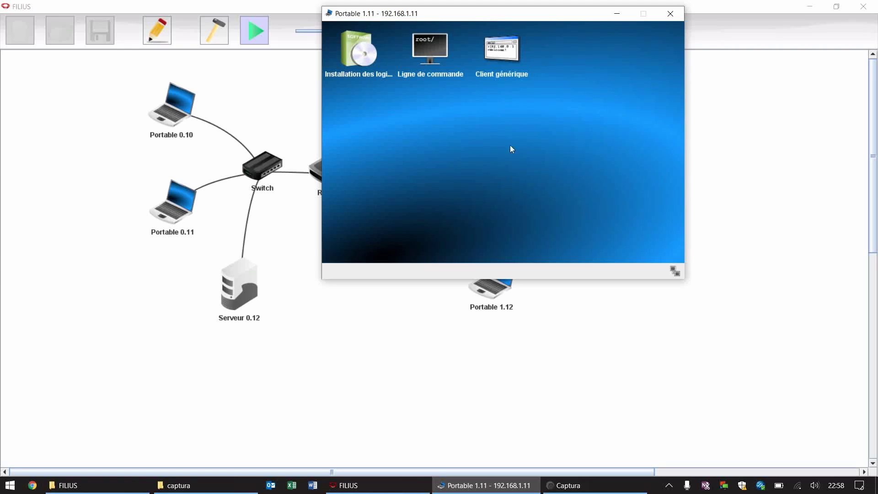
- Try to connect Portable 1.11's generic client to the server at 192.168.0.12 on port 55555
left_click(500, 61)
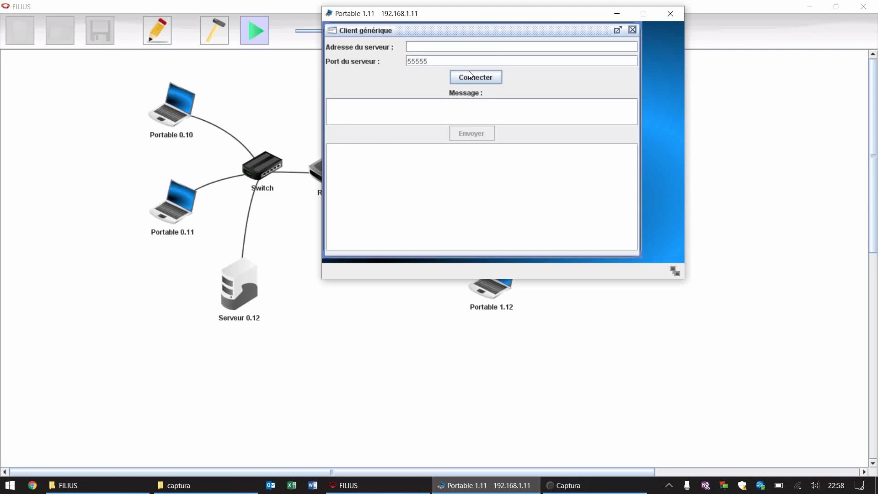
type("192.168.0.12")
left_click(468, 78)
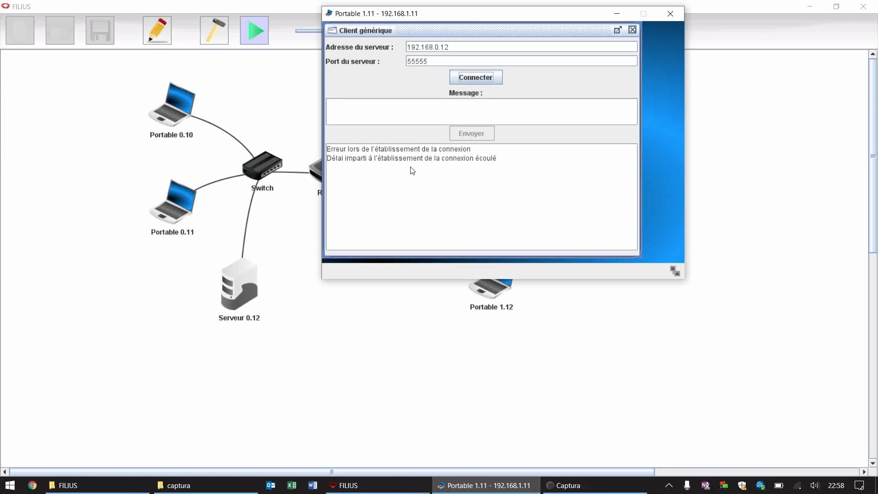
left_click(671, 14)
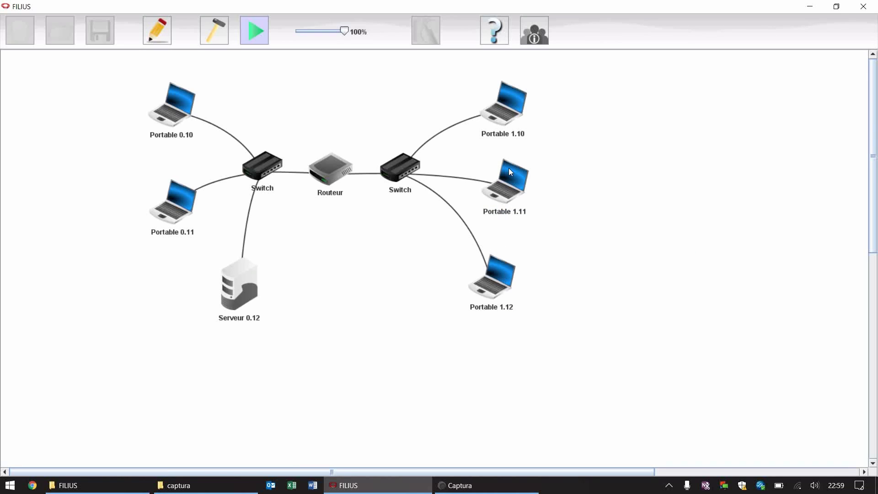
left_click(501, 110)
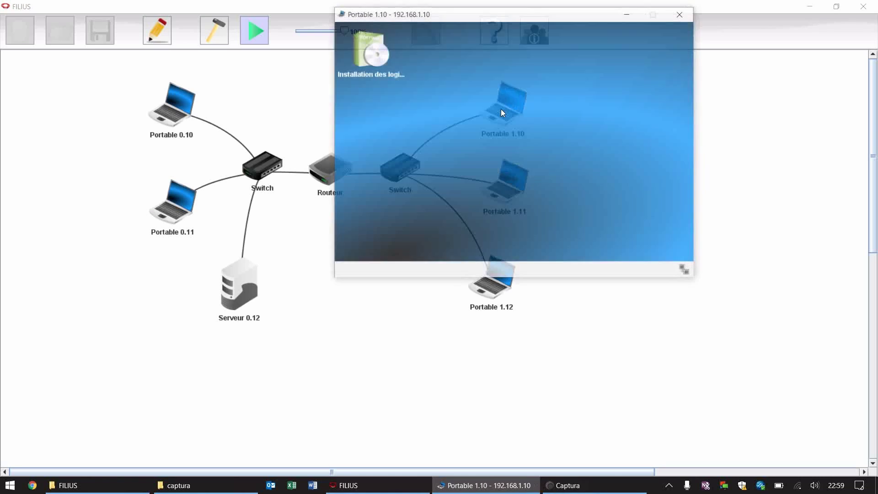
left_click(682, 13)
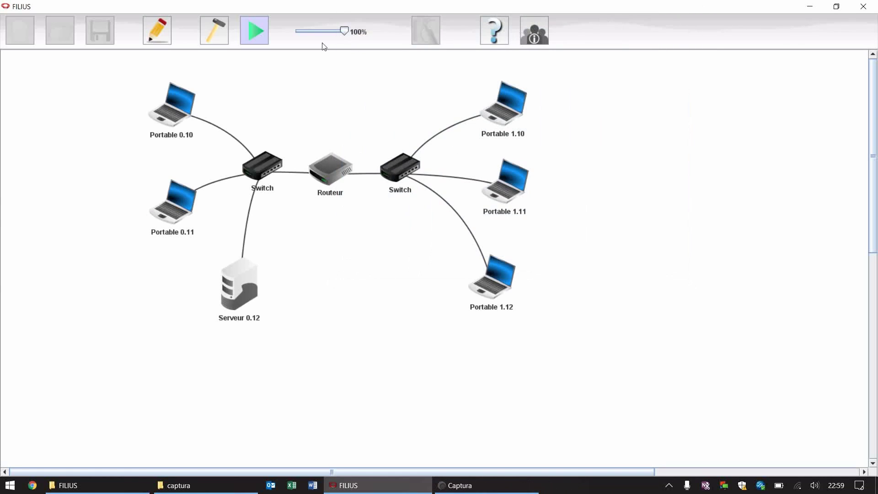
- Return to design mode and set Portable 1.10's gateway to 192.168.1.1
left_click(216, 33)
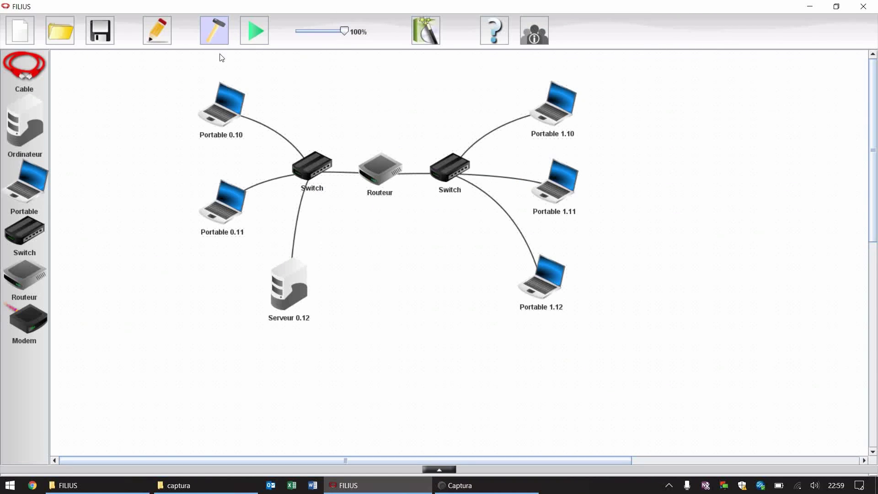
double_click(544, 121)
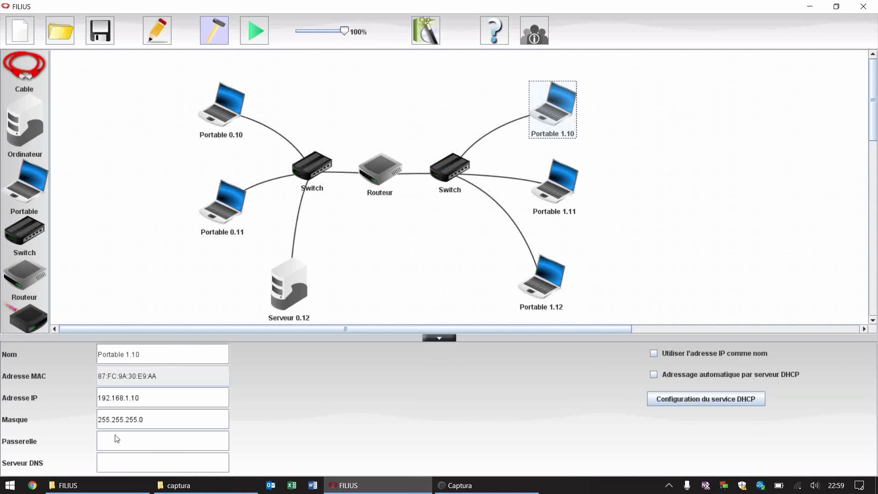
left_click(140, 443)
type("192.168")
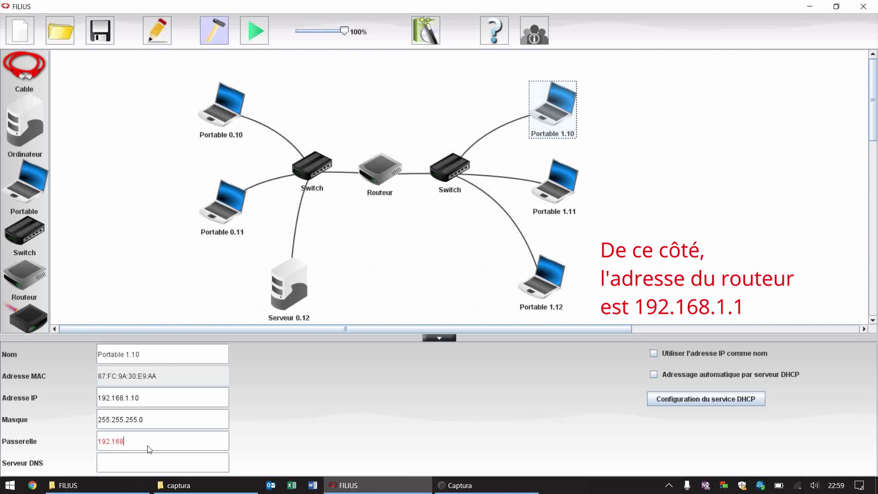
type(".1.1")
- Copy Portable 1.10's gateway address 192.168.1.1 to Portable 1.11 and Portable 1.12
double_click(116, 442)
key("ctrl+c")
left_click(555, 185)
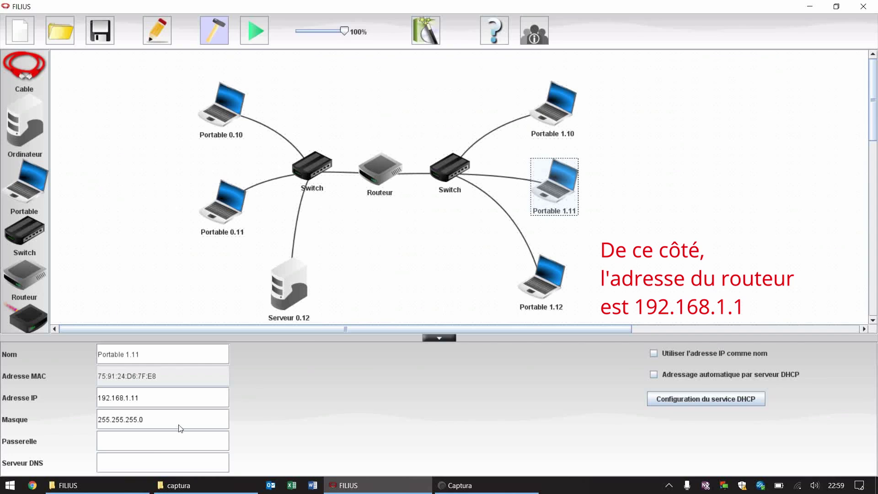
left_click(153, 443)
type("1")
key("BackSpace")
key("ctrl+v")
left_click(538, 282)
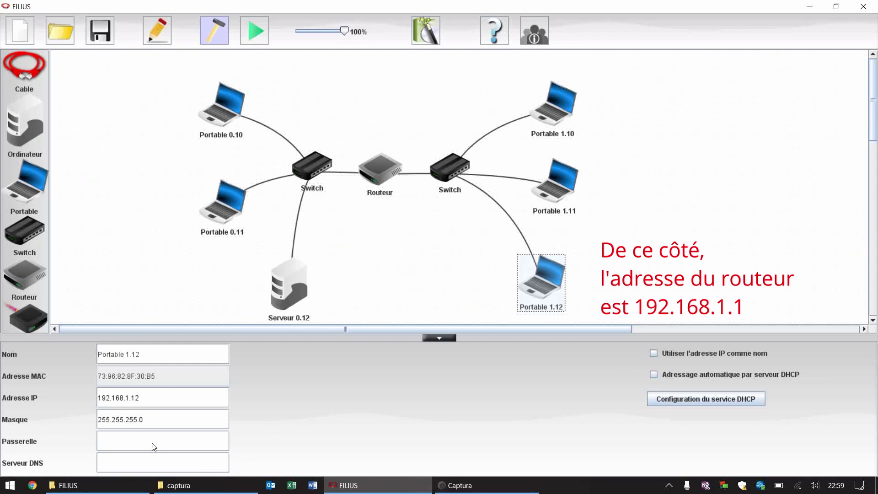
key("ctrl+v")
- Set Portable 0.10's gateway to 192.168.0.1
left_click(218, 107)
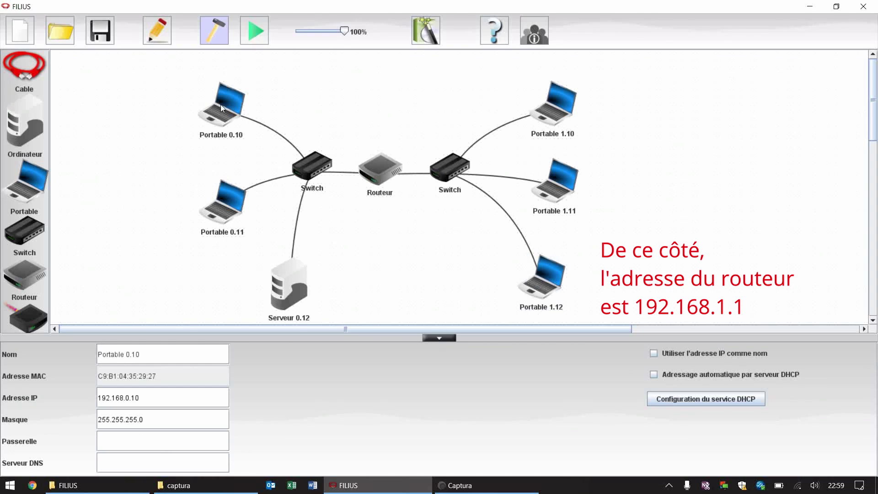
left_click(146, 444)
type("192.1")
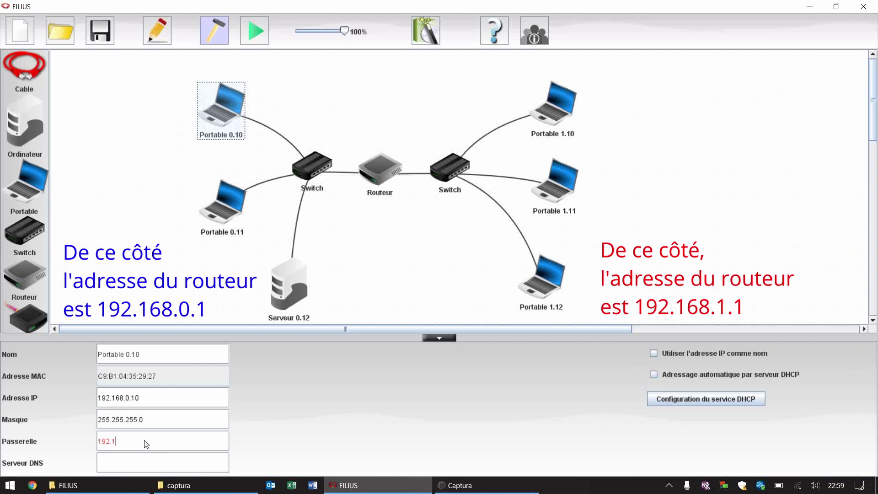
type("68.0.1")
- Copy Portable 0.10's gateway address 192.168.0.1 to Portable 0.11 and Serveur 0.12
double_click(106, 446)
key("ctrl+c")
left_click(227, 207)
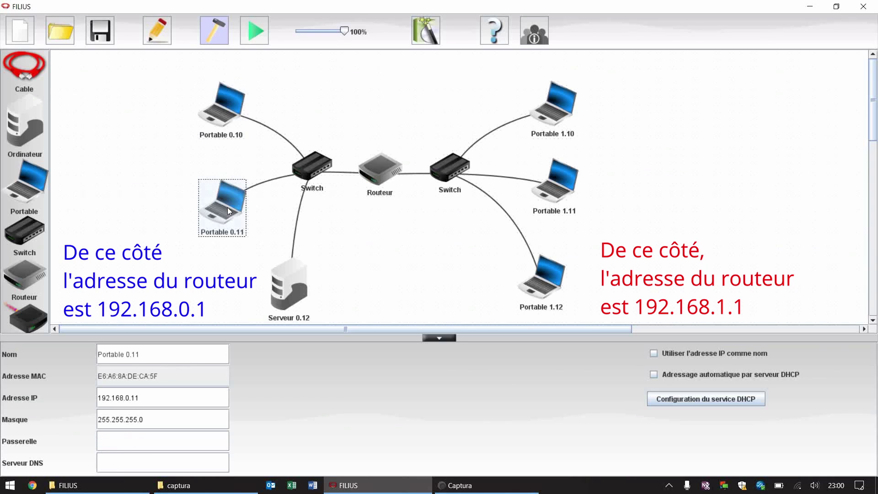
left_click(157, 446)
key("ctrl+v")
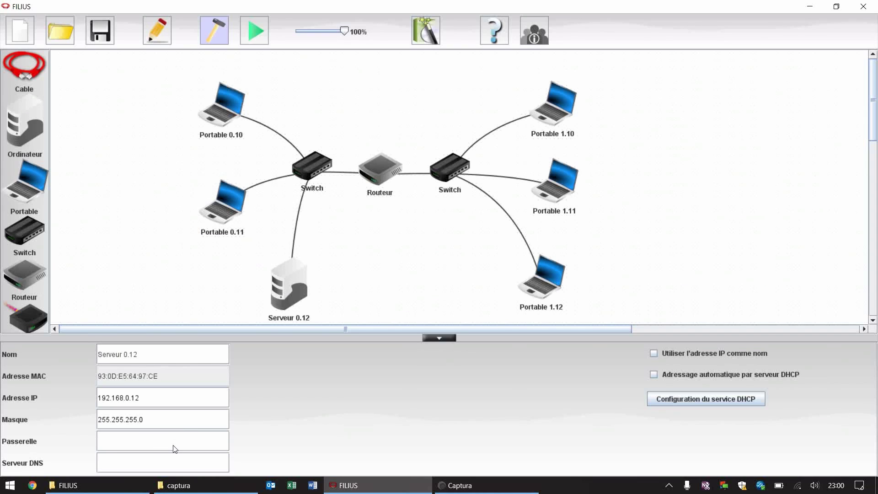
left_click(174, 449)
key("ctrl+v")
left_click(411, 255)
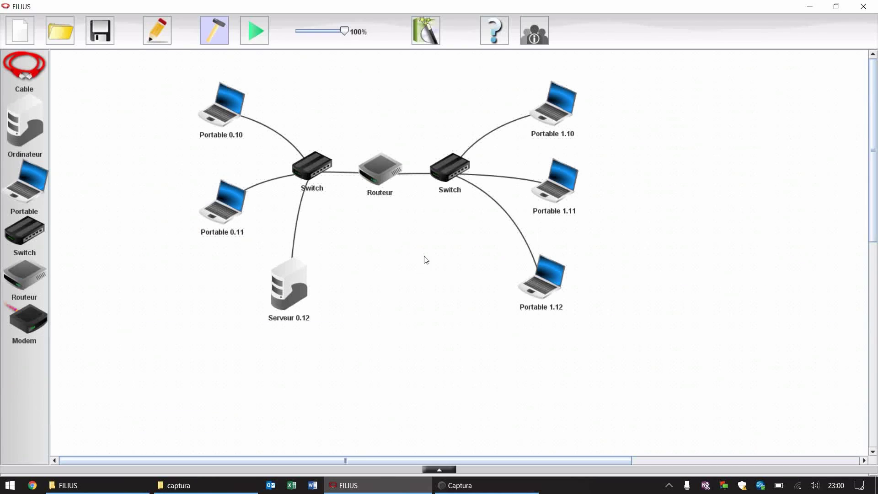
- Switch to simulation mode and connect Portable 1.11's generic client to the server at 192.168.0.12
left_click(267, 35)
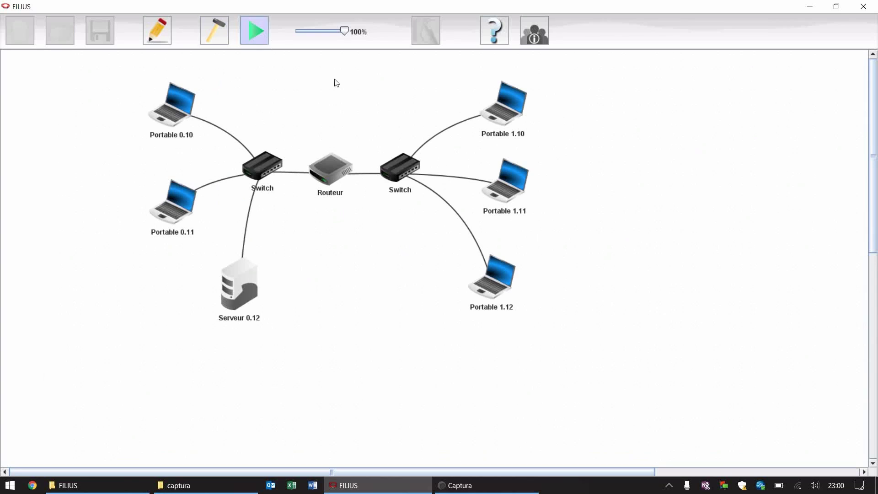
left_click(507, 185)
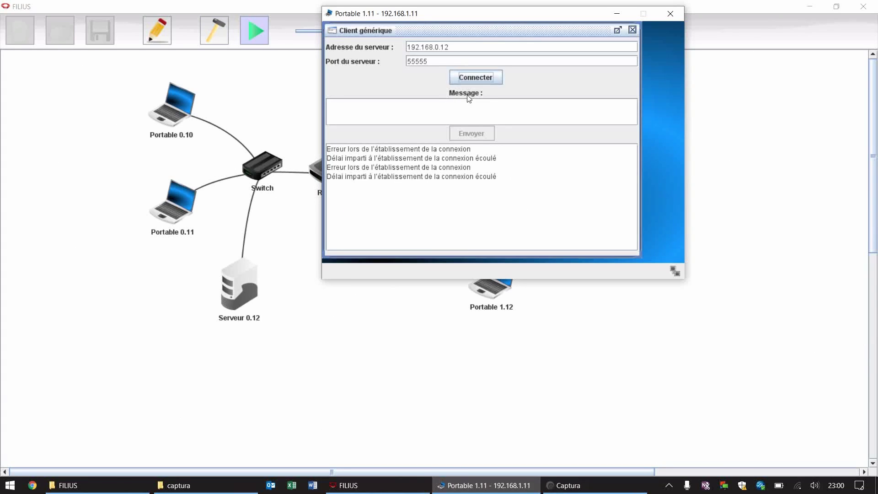
left_click(469, 77)
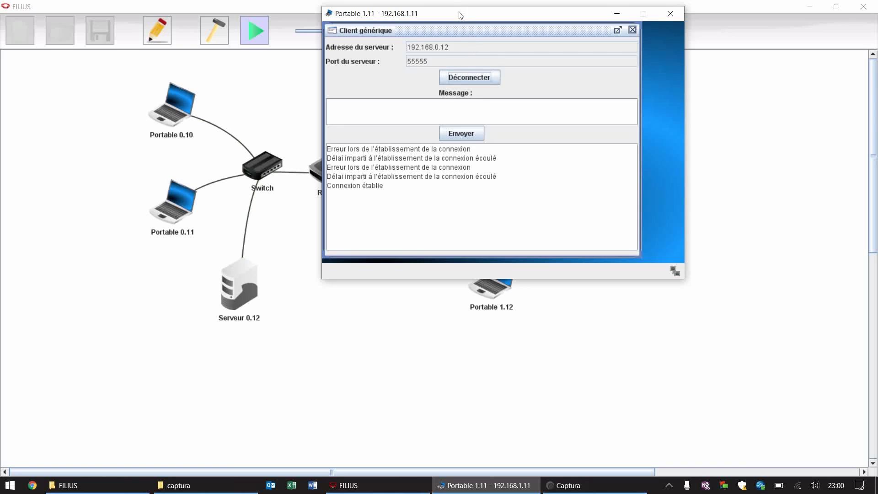
- Send the message "nouveau test" to the server from Portable 1.11's generic client, then put its window away
left_click_drag(464, 13, 680, 90)
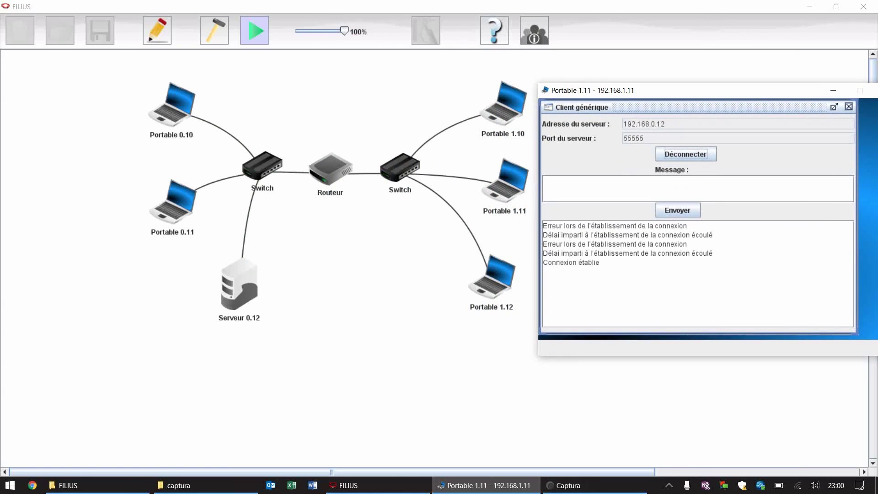
left_click(545, 180)
type("nouveau test")
left_click(672, 210)
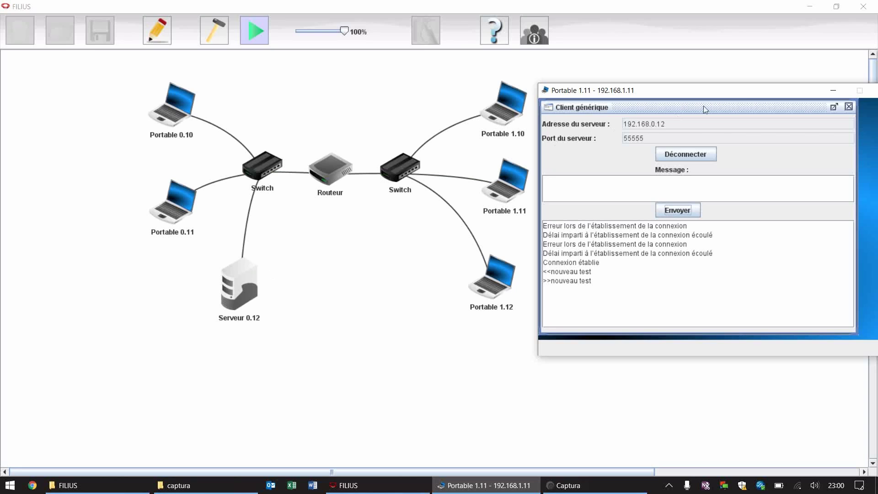
left_click_drag(690, 87, 579, 94)
left_click(774, 99)
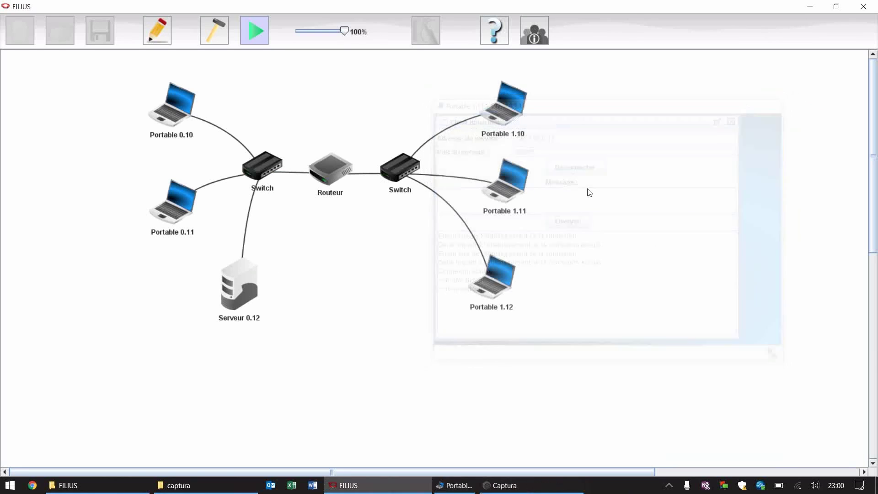
- Examine the latest data exchanges recorded on Serveur 0.12
right_click(232, 289)
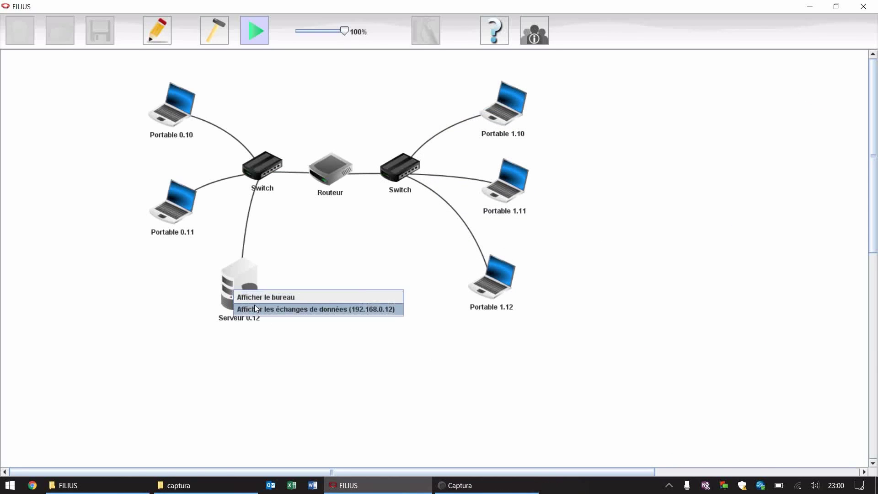
left_click(256, 309)
scroll(306, 259, "down", 1)
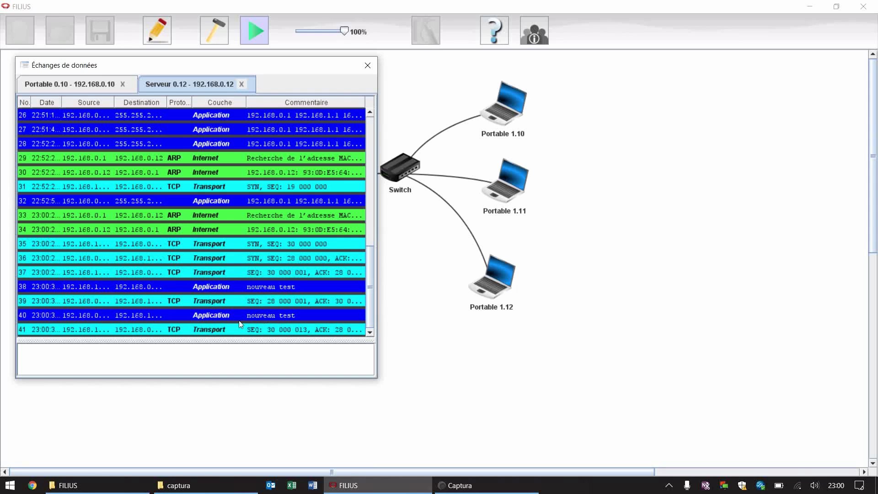
left_click(366, 67)
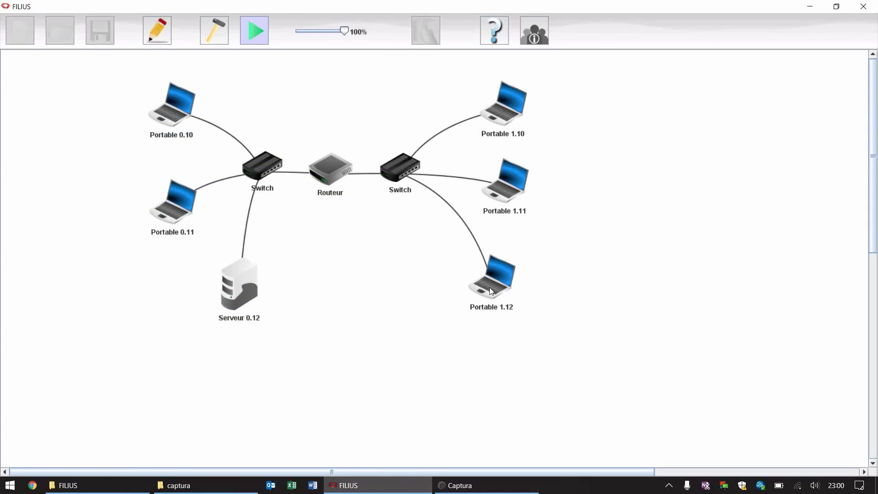
- Install Ligne de commande on Portable 1.12
left_click(513, 288)
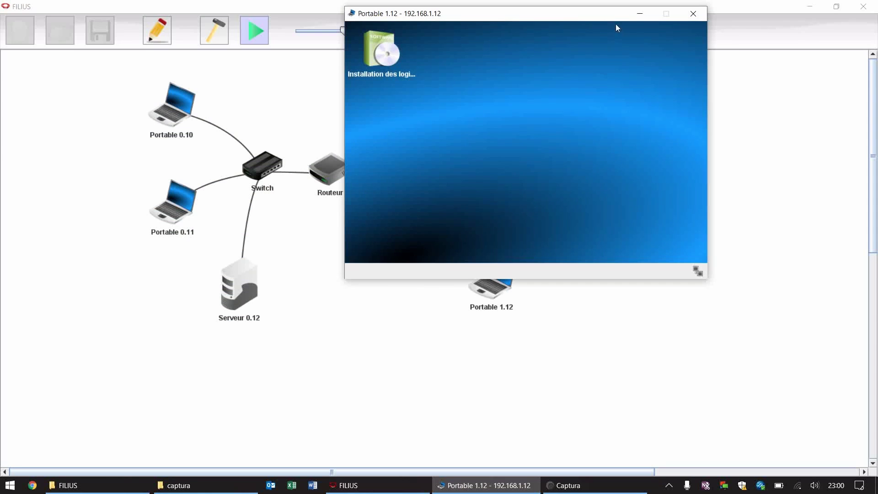
left_click_drag(579, 18, 751, 80)
double_click(545, 134)
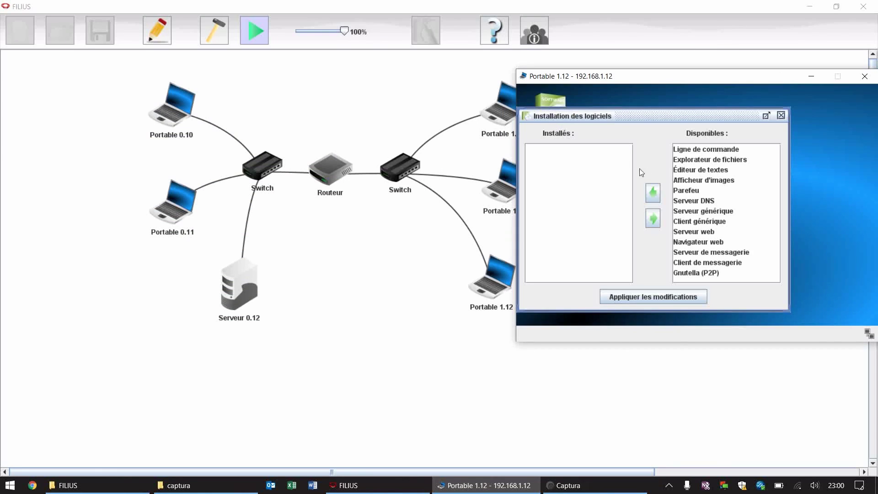
left_click(677, 151)
left_click(652, 192)
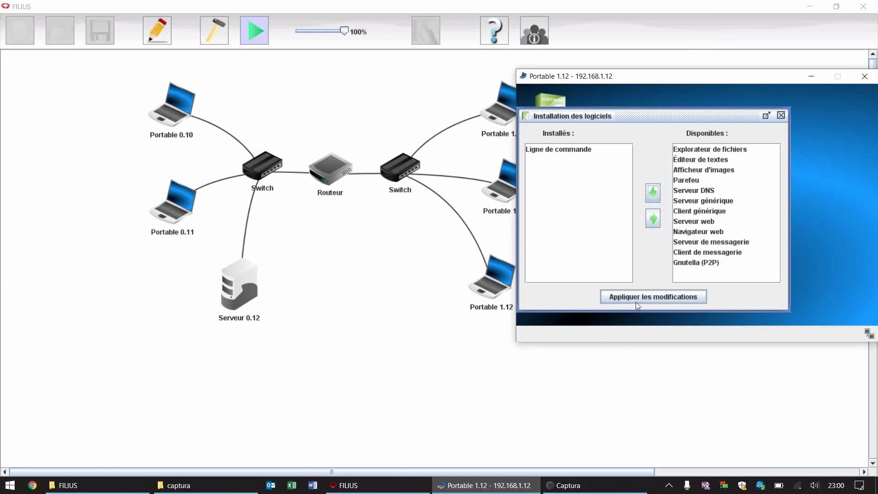
left_click(636, 302)
- Ping 192.168.0.11 from Portable 1.12's command line and close its desktop
double_click(628, 108)
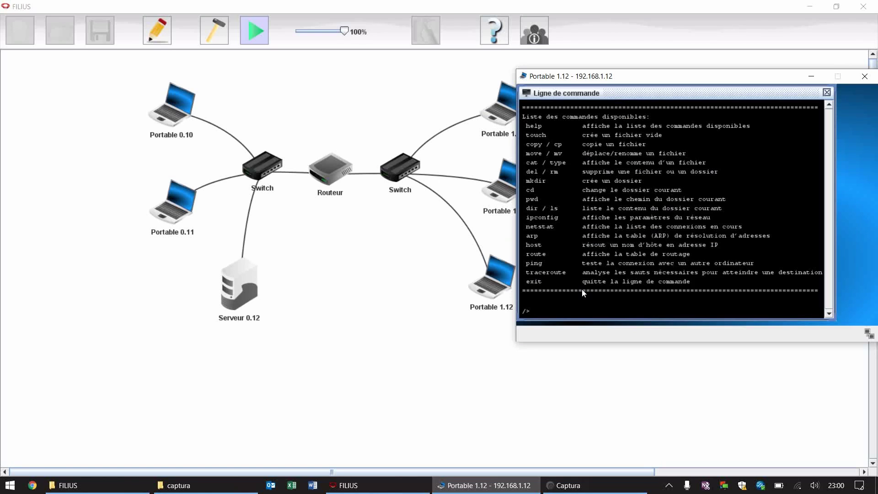
type("ping l")
type("92.168.0.11")
key("Return")
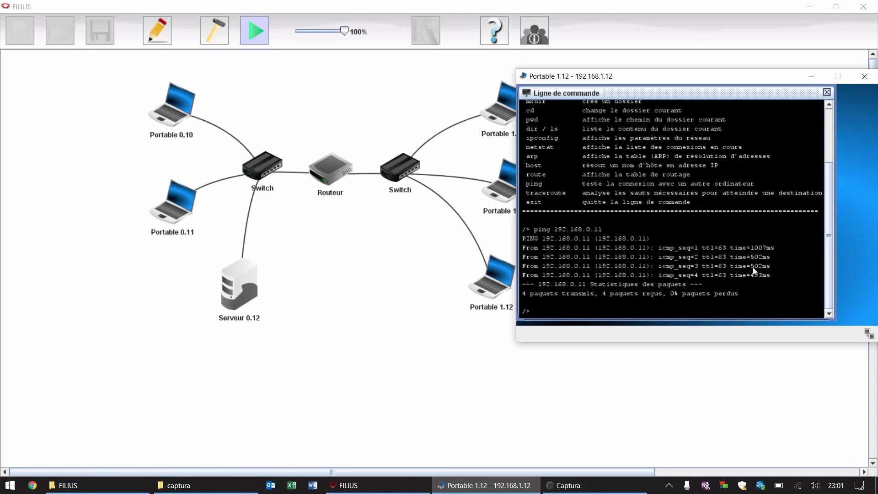
left_click_drag(784, 77, 707, 123)
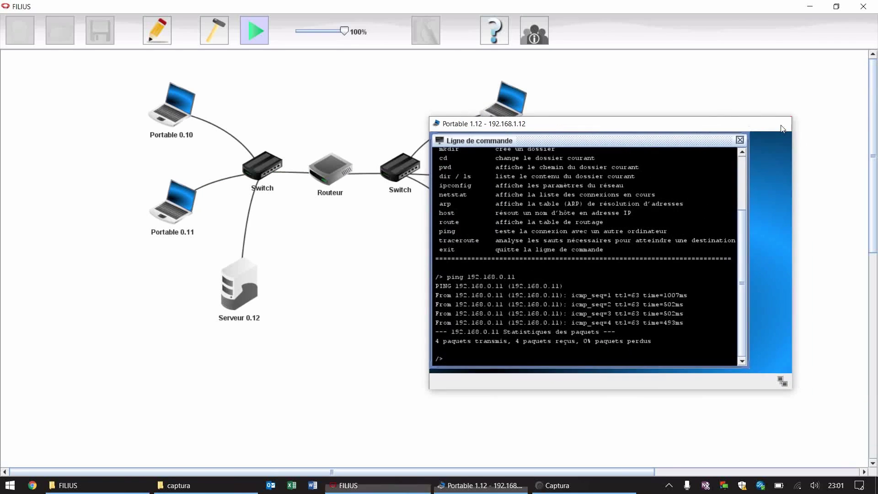
left_click(778, 121)
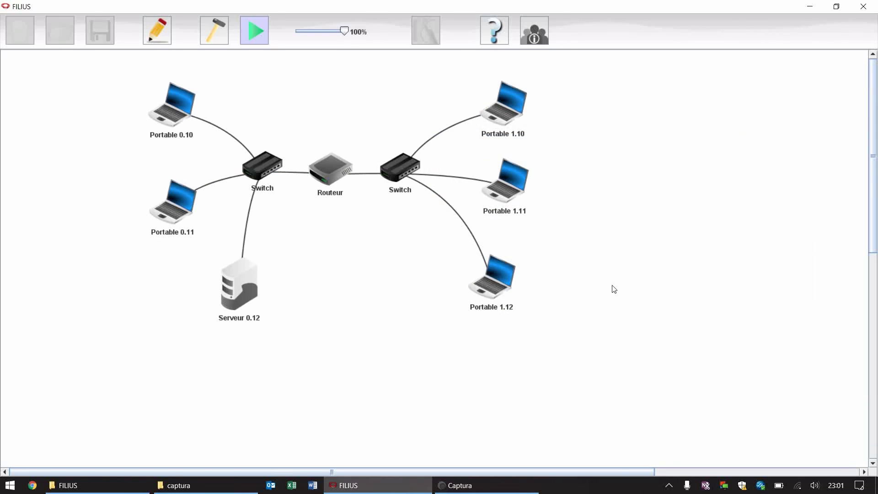